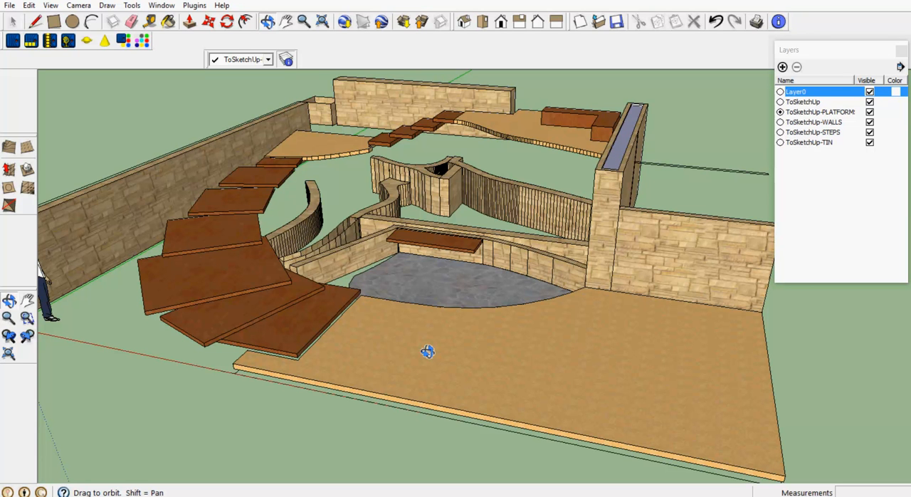
- Detach the Sandbox toolset and place it floating over the model view
left_click_drag(427, 351, 339, 304)
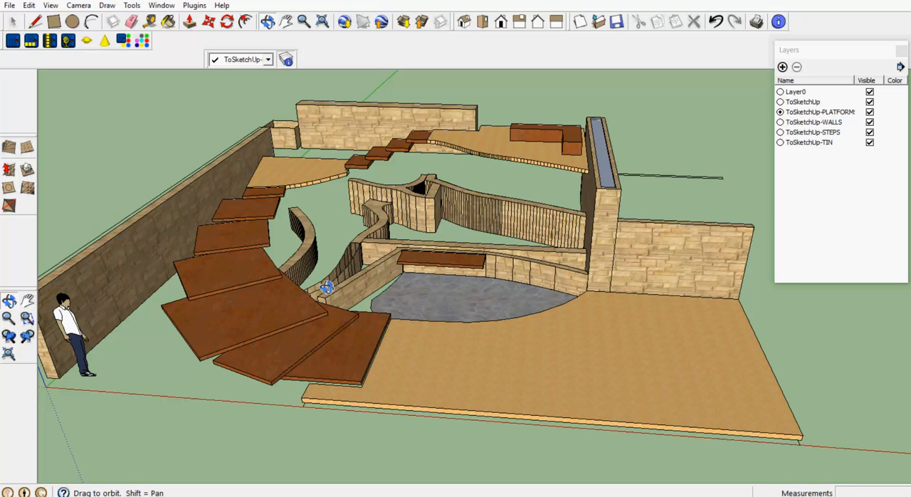
left_click_drag(23, 140, 125, 128)
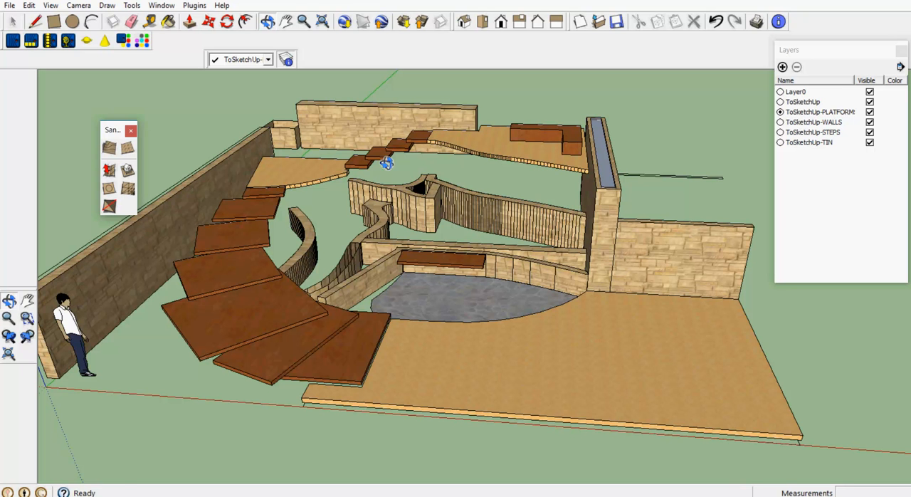
left_click(127, 150)
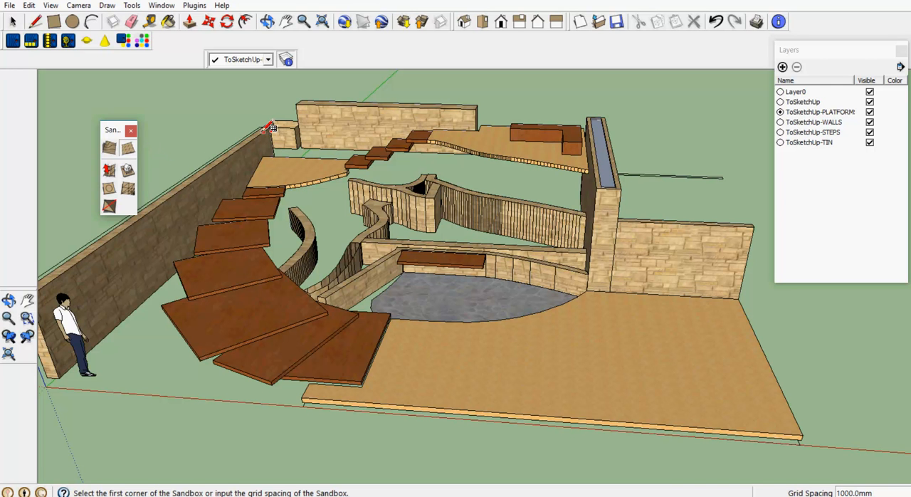
scroll(272, 128, "up", 3)
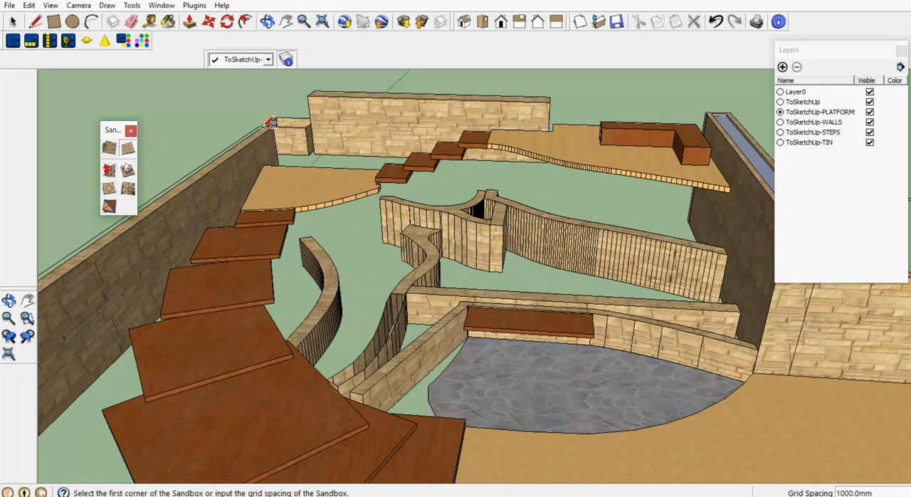
left_click(277, 128)
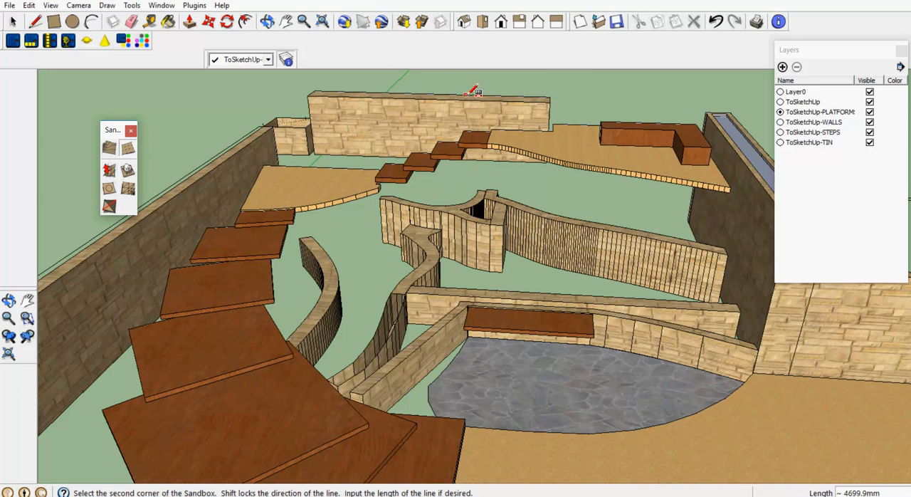
left_click(267, 22)
left_click_drag(498, 169, 460, 161)
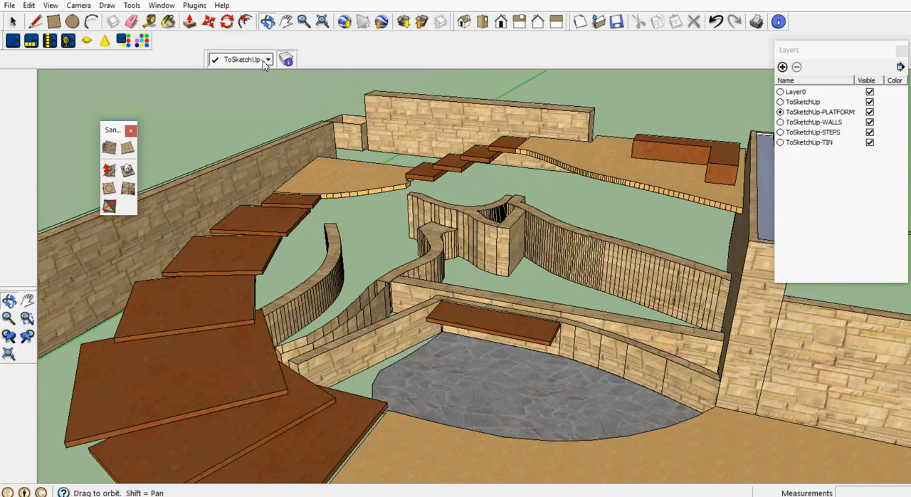
- Draw a From Scratch sandbox grid with 1000 mm spacing over the garden, about 9.5 m wide and 13.7 m long, starting along the back
left_click(127, 148)
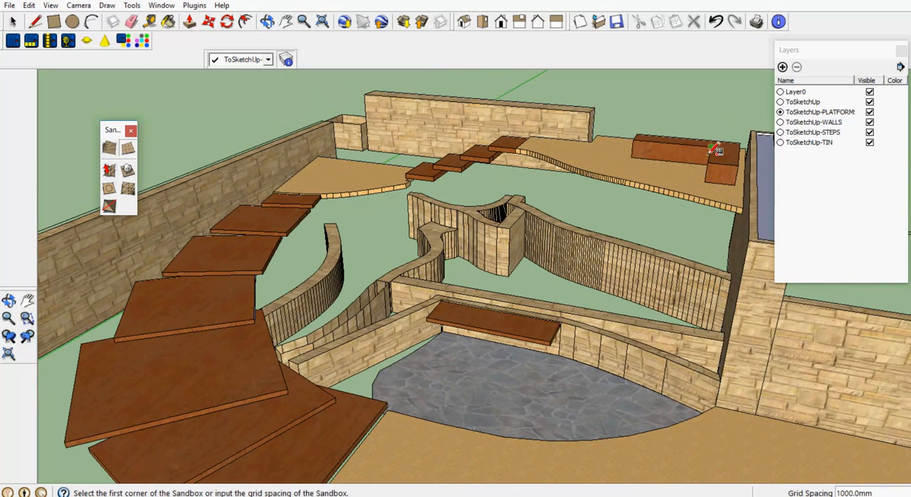
left_click(749, 149)
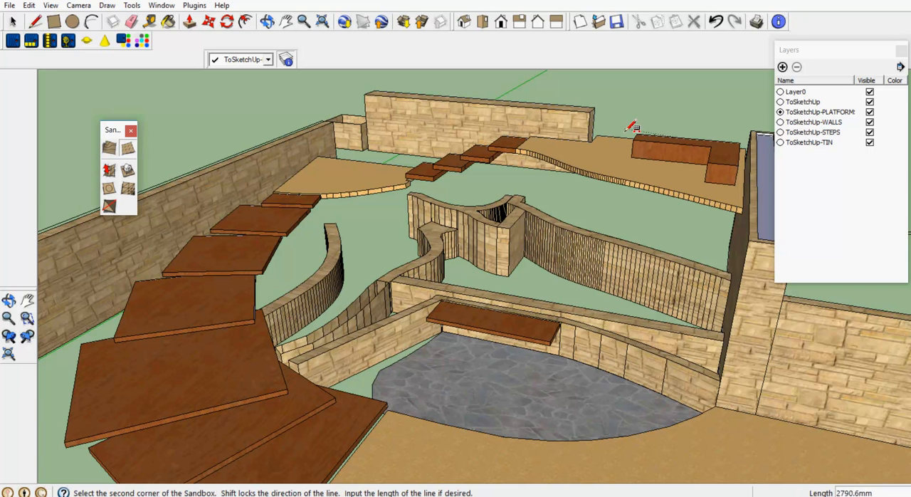
left_click(341, 119)
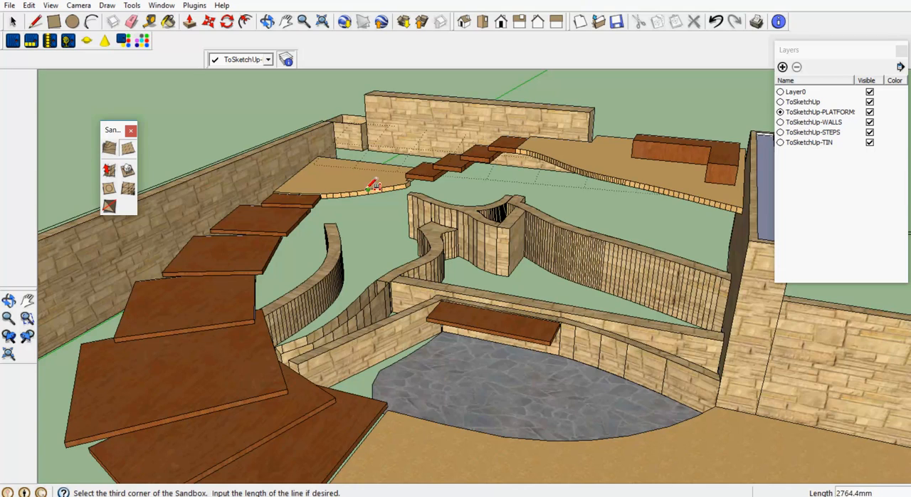
scroll(384, 186, "down", 2)
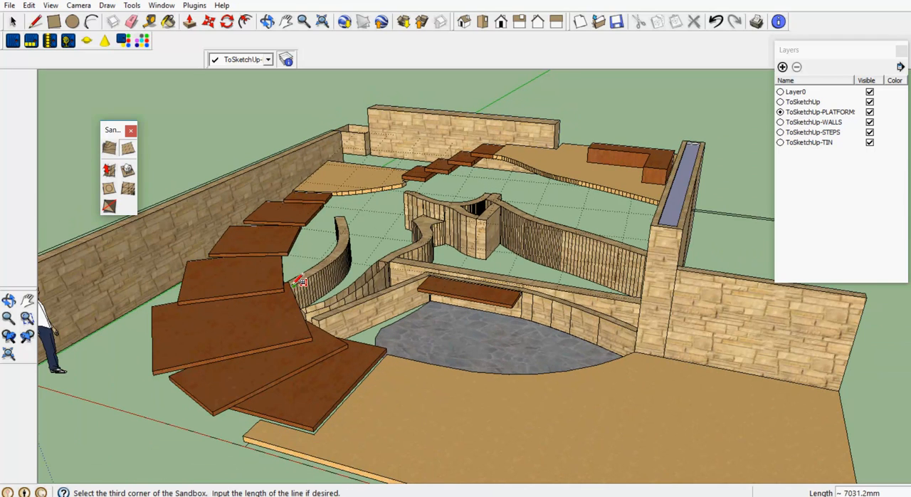
scroll(333, 267, "down", 3)
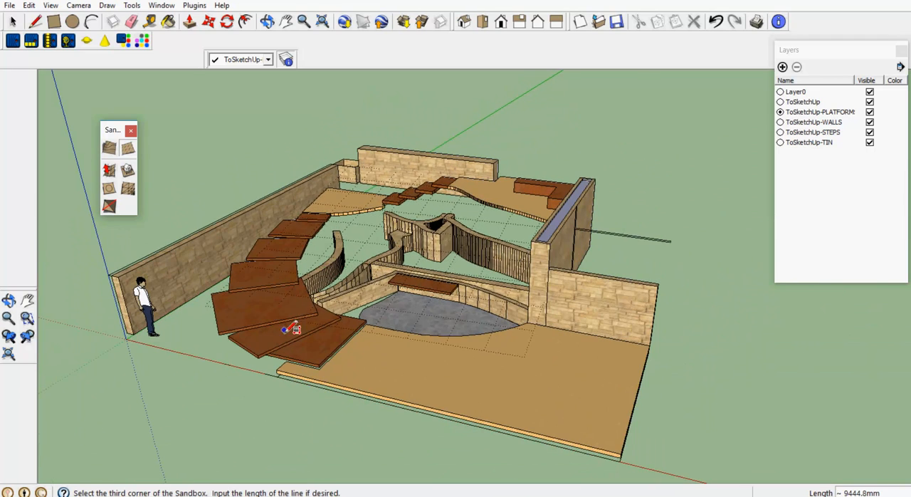
left_click(232, 394)
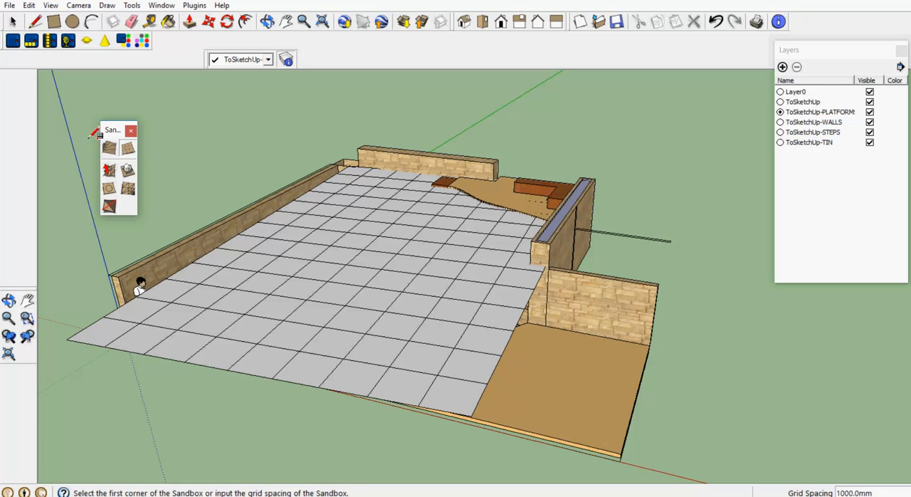
- Assign the sandbox grid group to the ToSketchUp-TIN layer
left_click(12, 21)
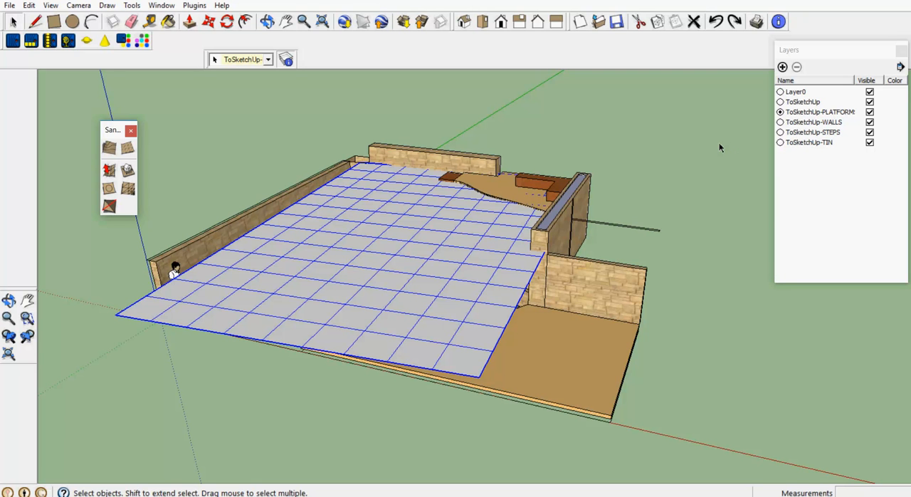
left_click(161, 6)
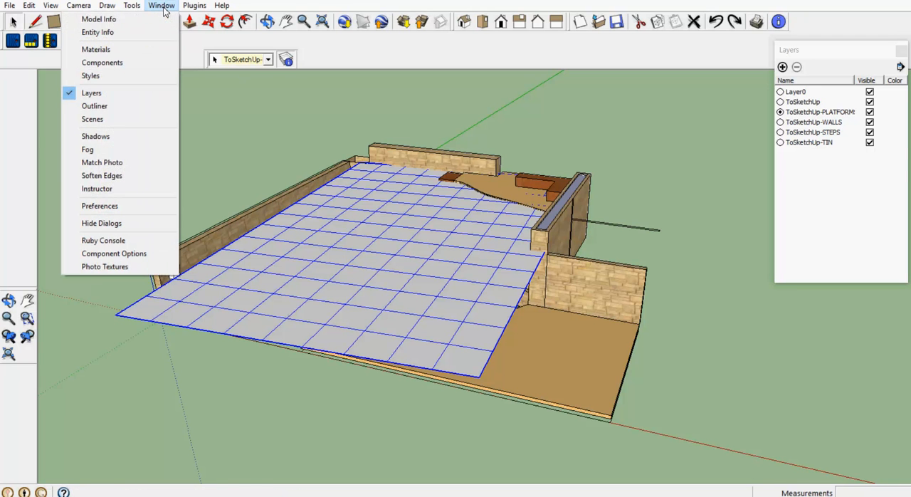
left_click(147, 32)
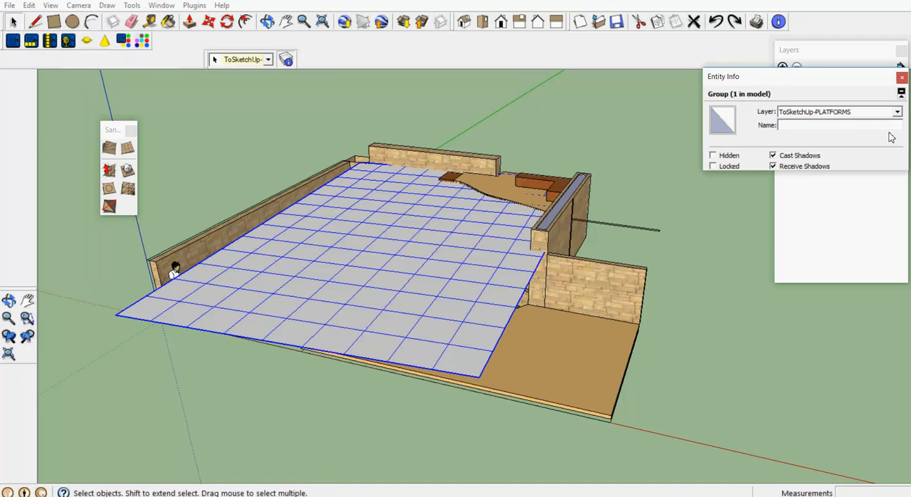
left_click(897, 113)
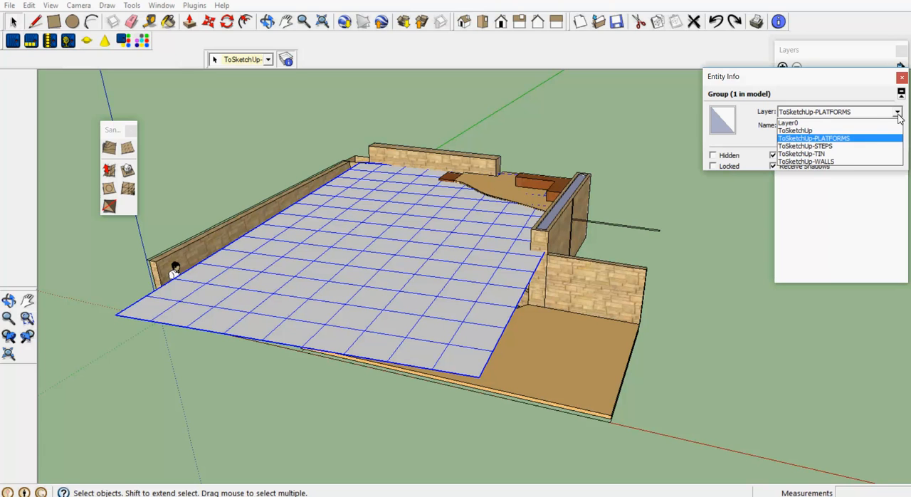
left_click(850, 153)
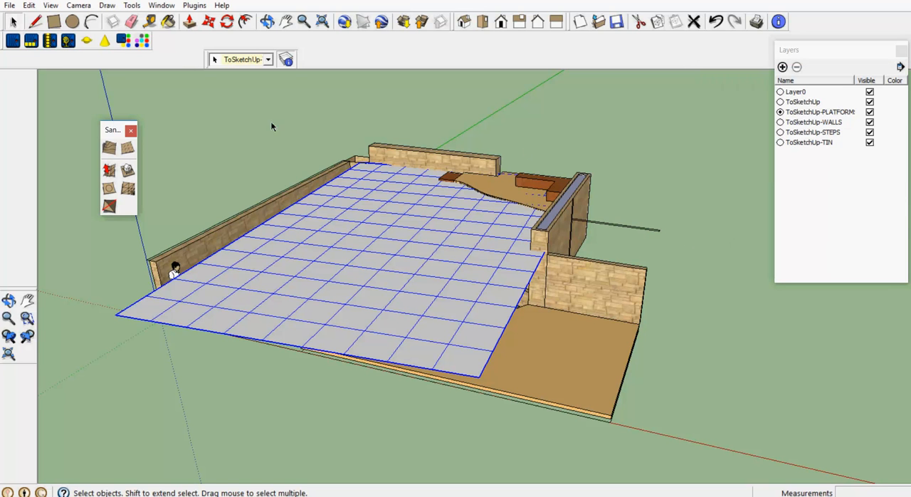
- Make Layer0 the active layer, and switch the ToSketchUp-TIN layer's visibility off and on to check the grid's layer
left_click(234, 127)
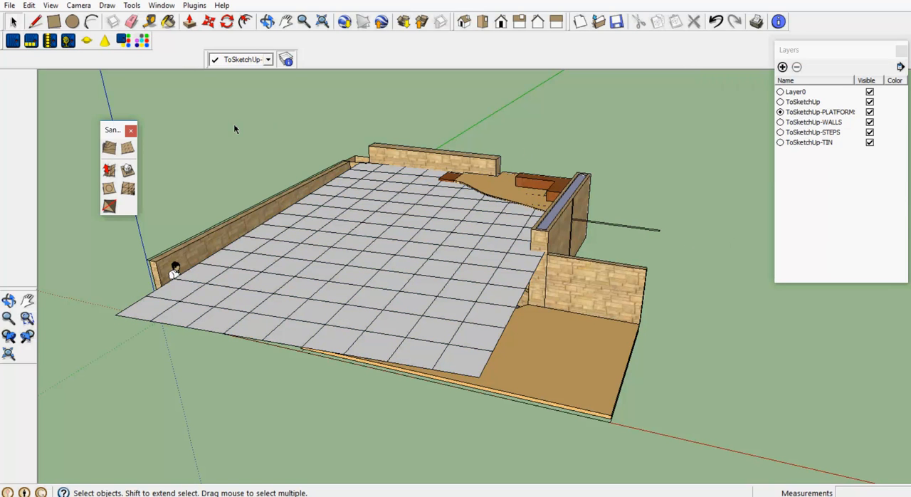
left_click(390, 244)
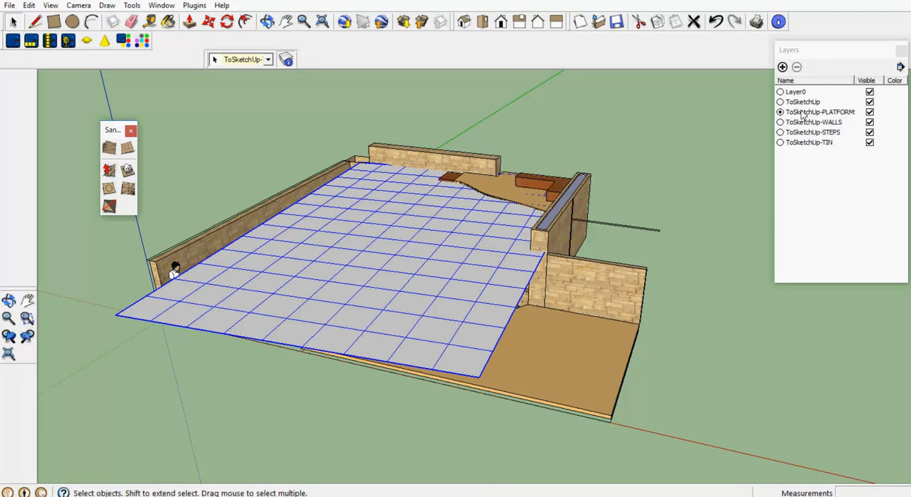
left_click(780, 92)
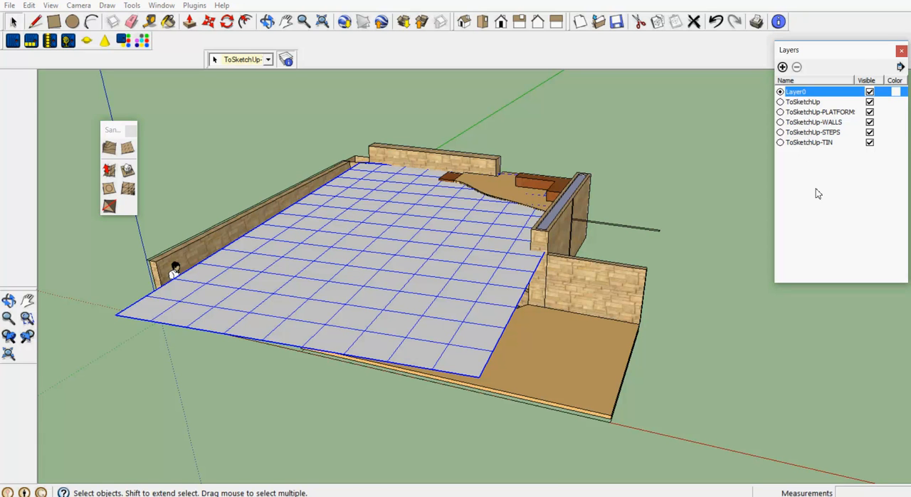
left_click(870, 143)
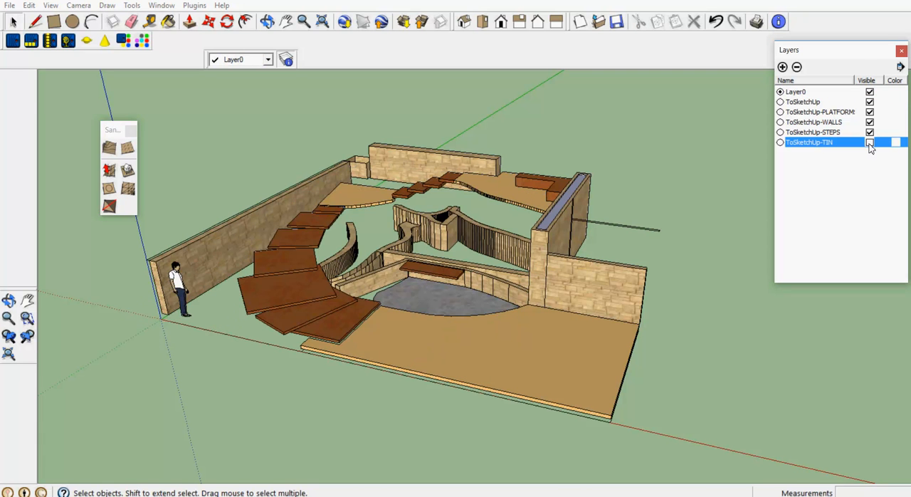
left_click(870, 143)
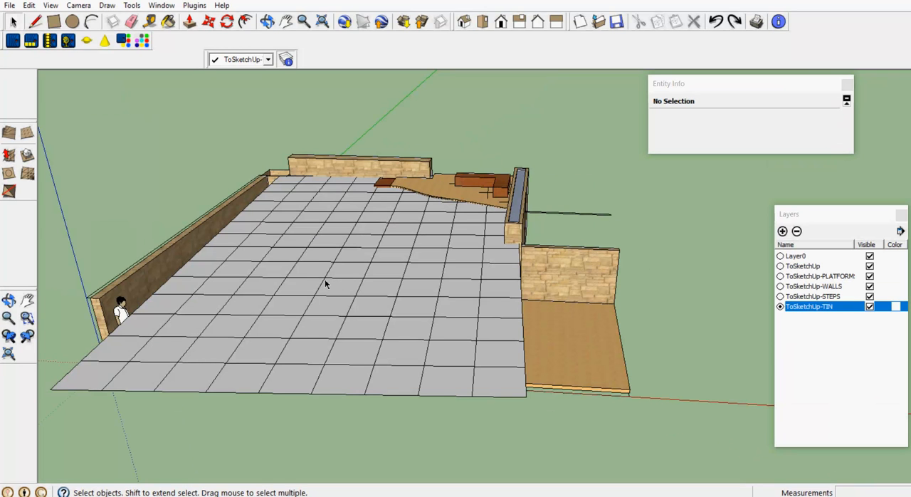
- Convert the sandbox grid group into a component
left_click(324, 284)
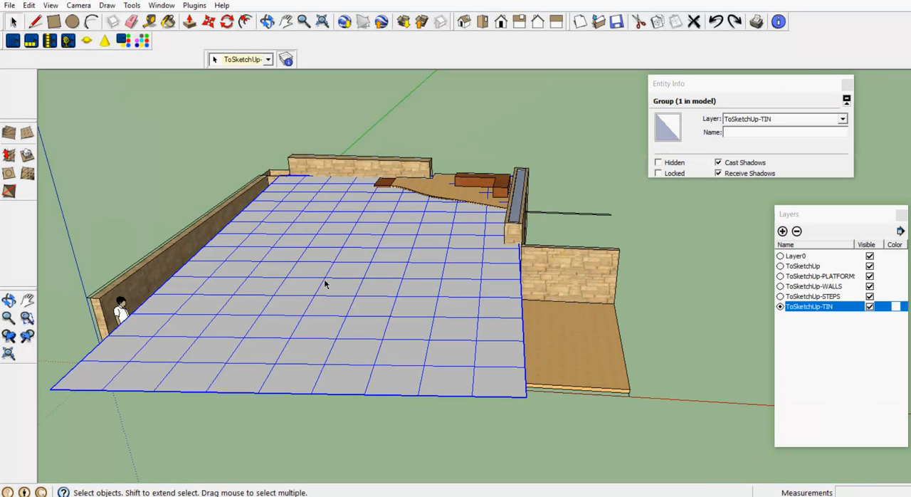
right_click(326, 284)
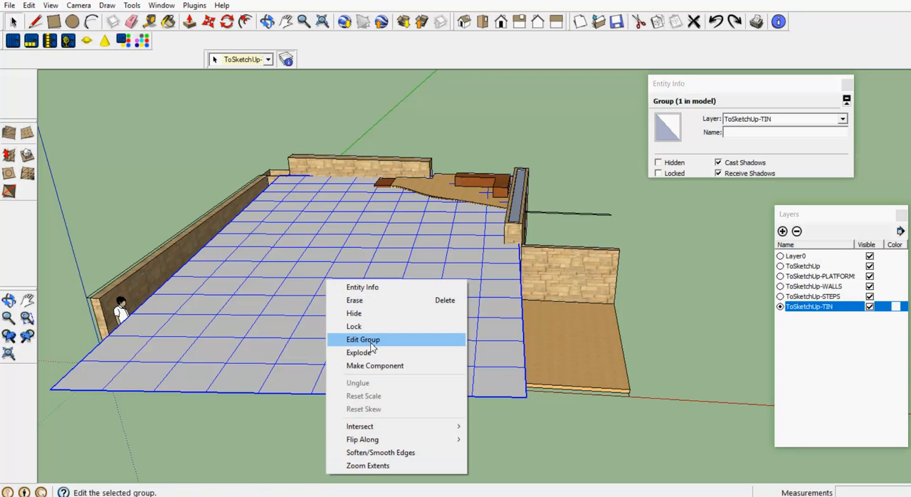
left_click(379, 366)
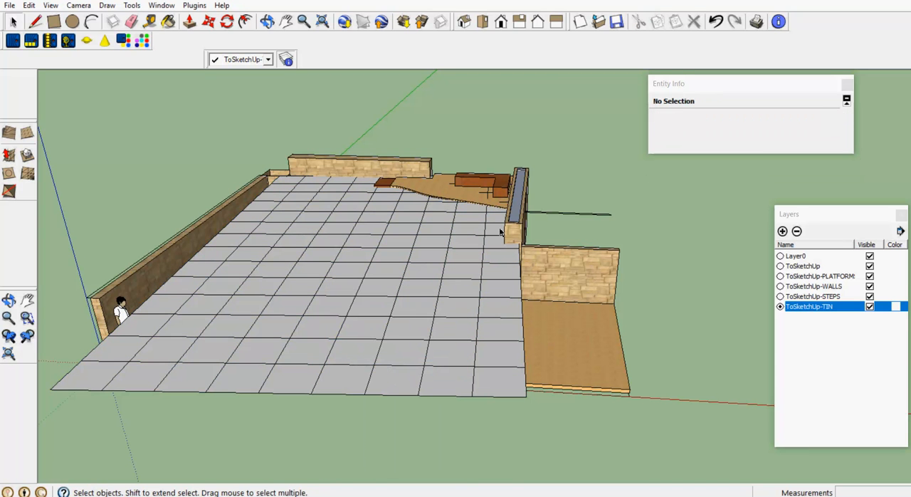
- Name the grid component instance SurfaceMesh
left_click(449, 252)
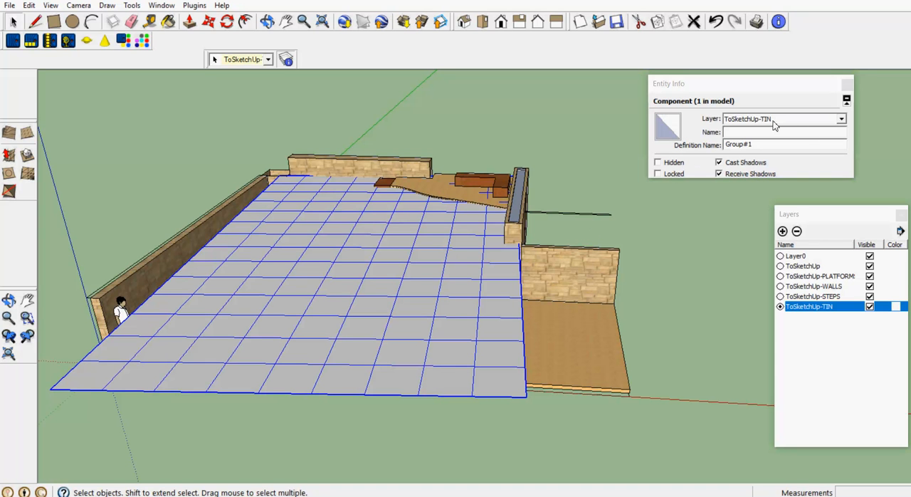
left_click(748, 132)
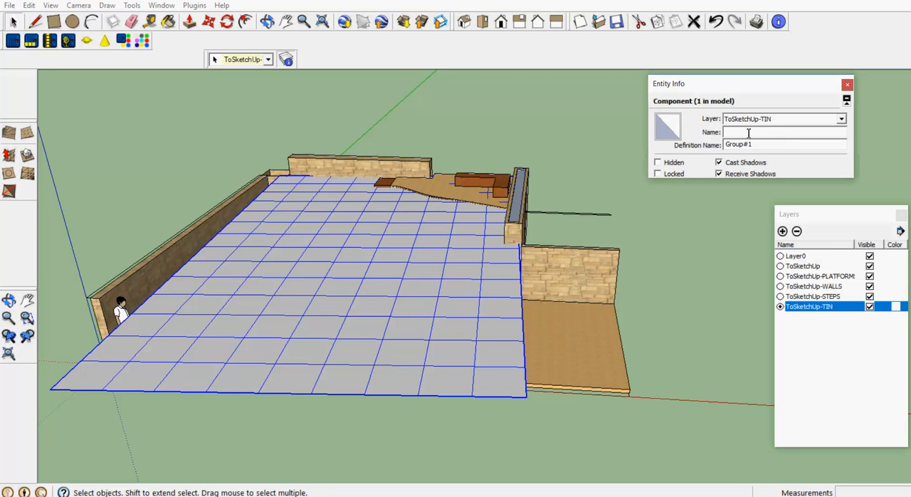
type("SurfaceMesh")
left_click(677, 225)
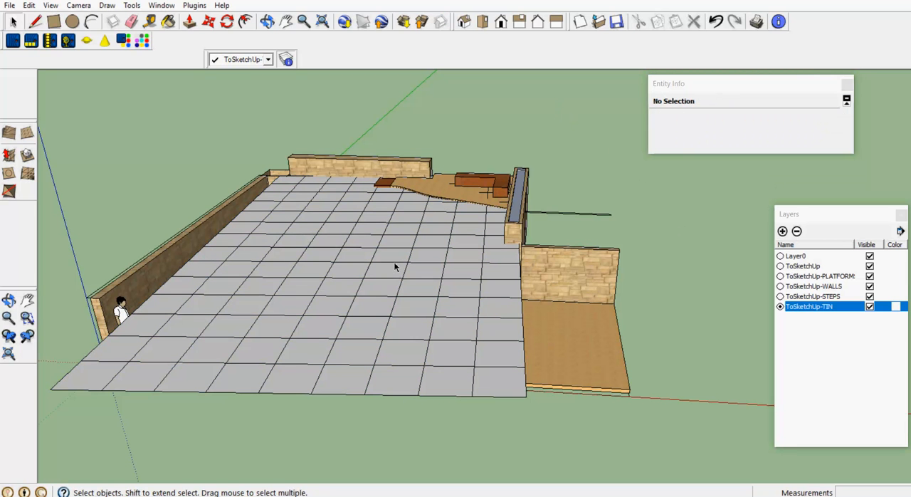
- Open the SurfaceMesh component for editing
left_click(414, 253)
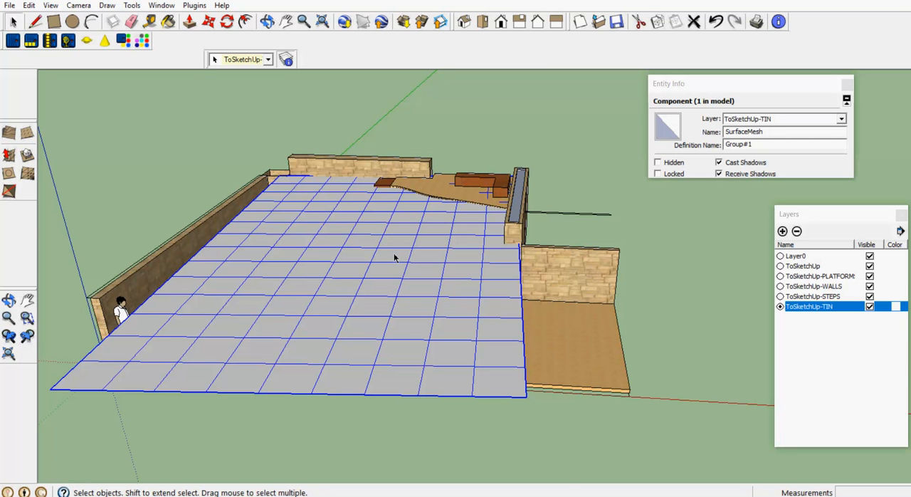
right_click(396, 258)
left_click(438, 265)
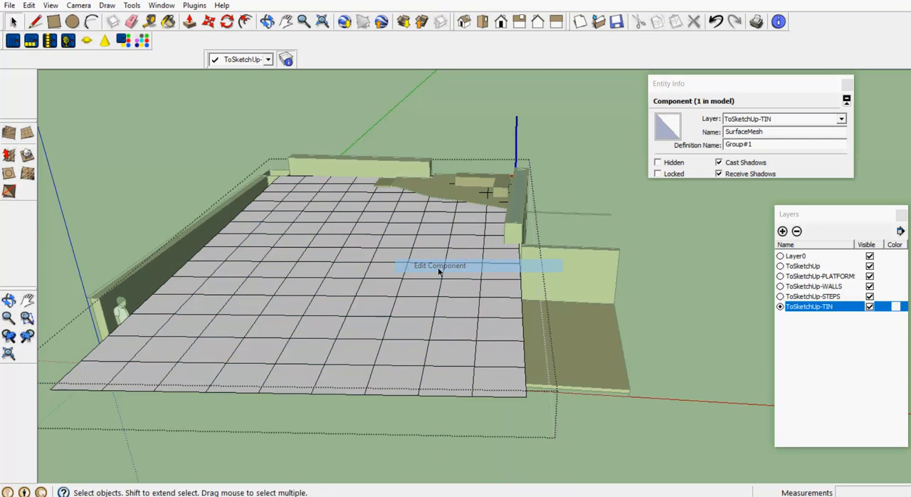
scroll(435, 267, "down", 2)
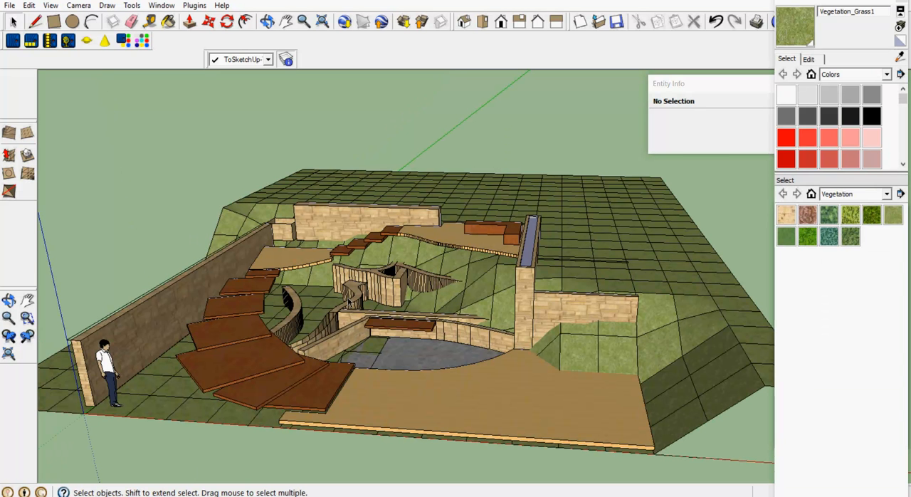
- Open the grass-textured terrain component for editing
left_click(530, 209)
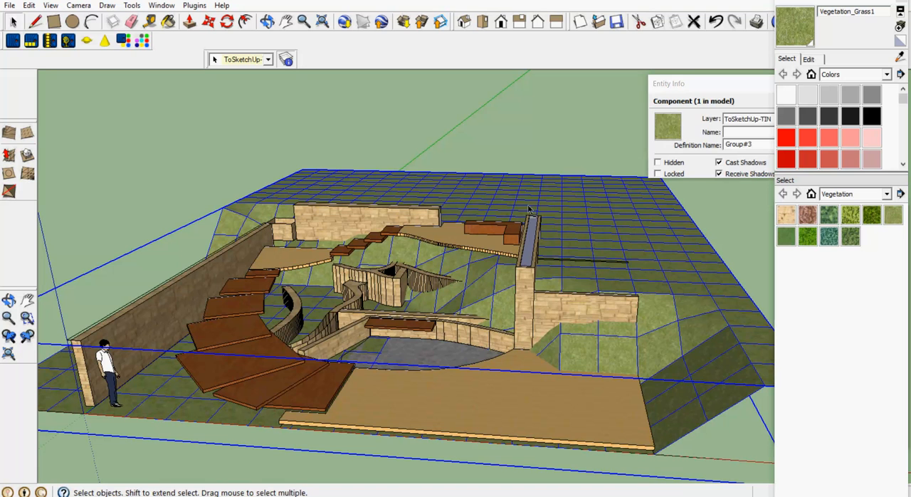
right_click(529, 210)
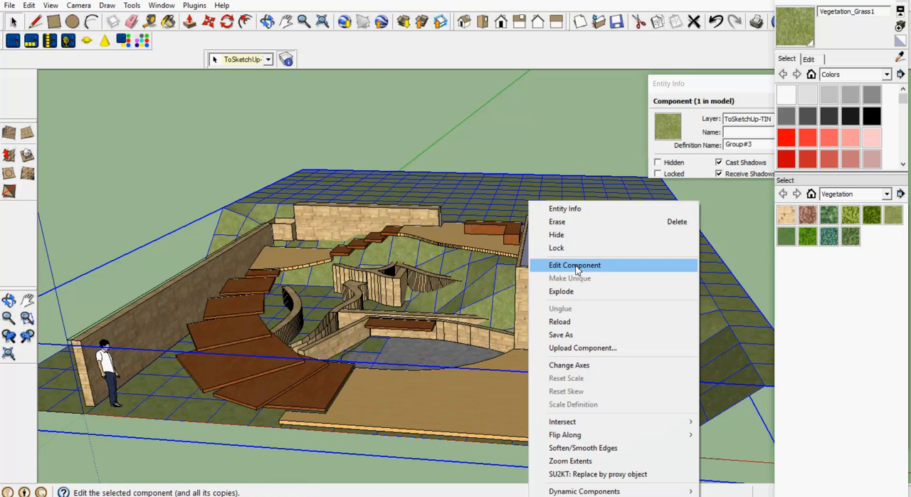
left_click(575, 266)
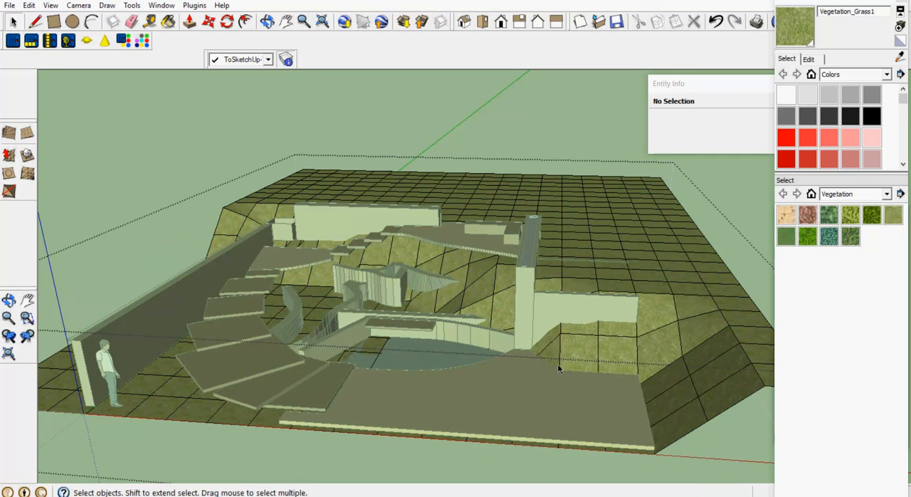
scroll(558, 368, "up", 1)
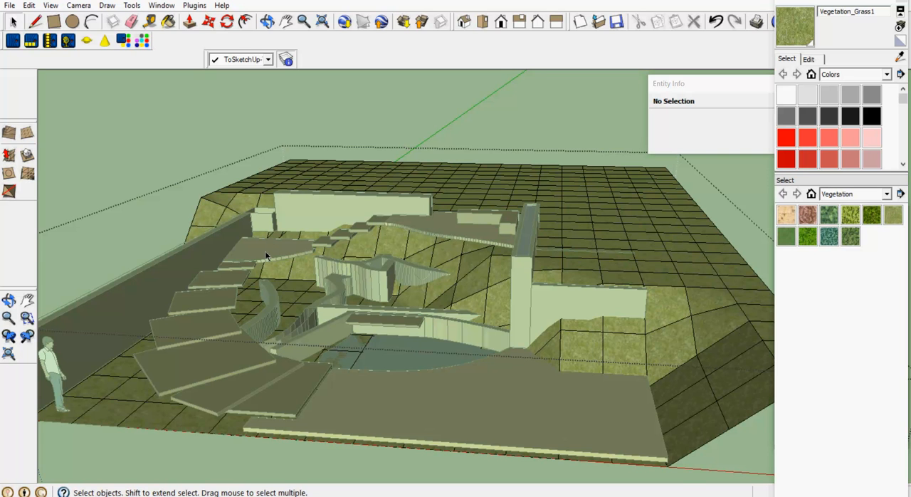
- Lower the terrain mesh with the Smoove tool beside the tall pillar, where the straight retaining wall meets the paving
scroll(601, 350, "up", 1)
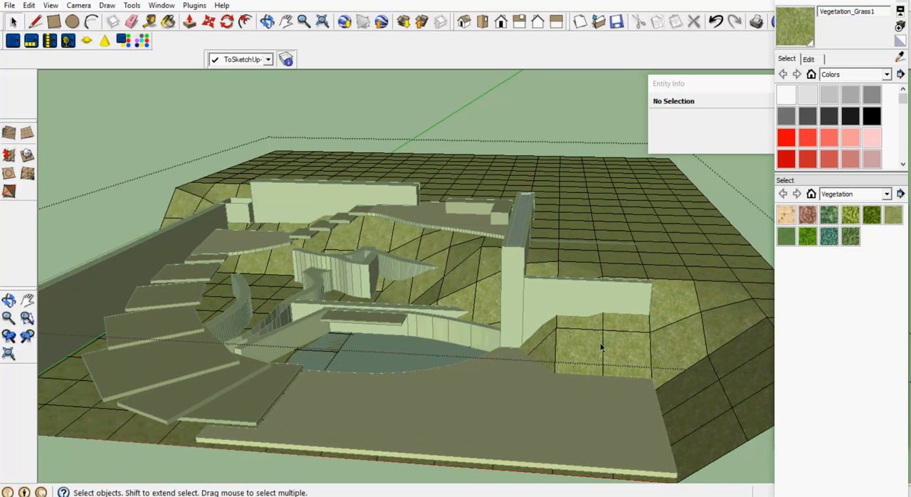
scroll(556, 349, "up", 1)
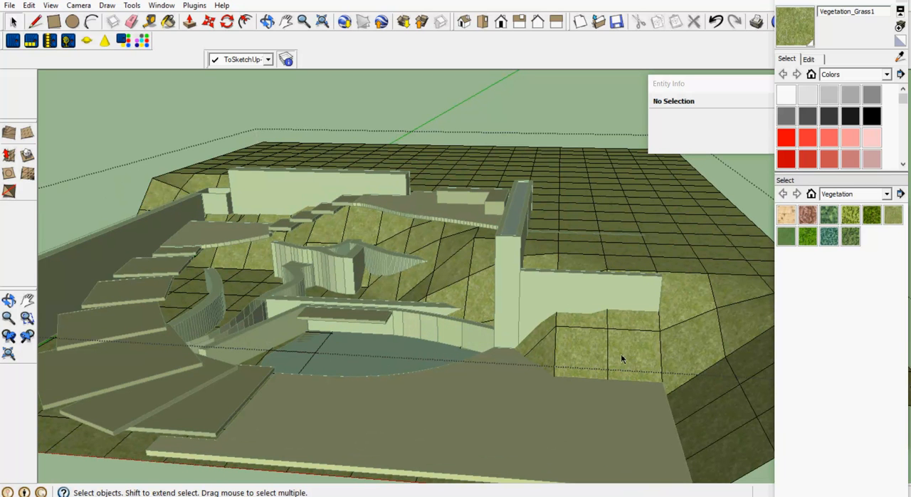
left_click(9, 155)
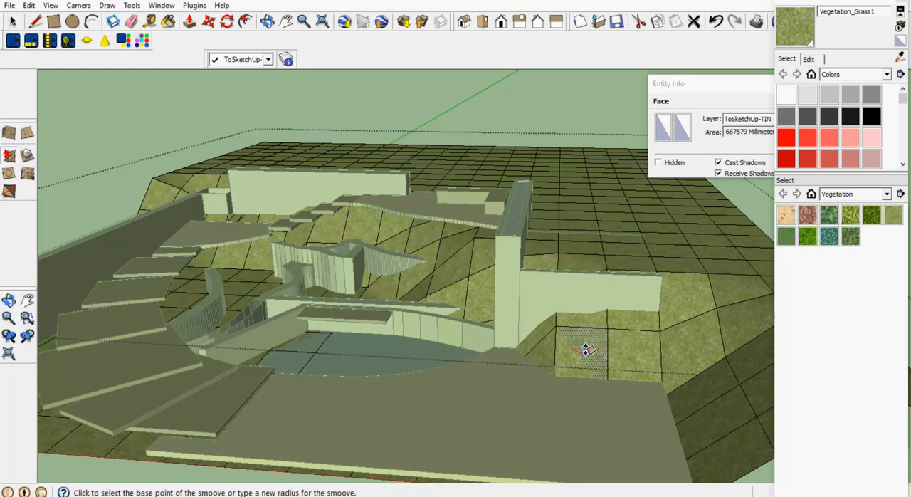
left_click(551, 353)
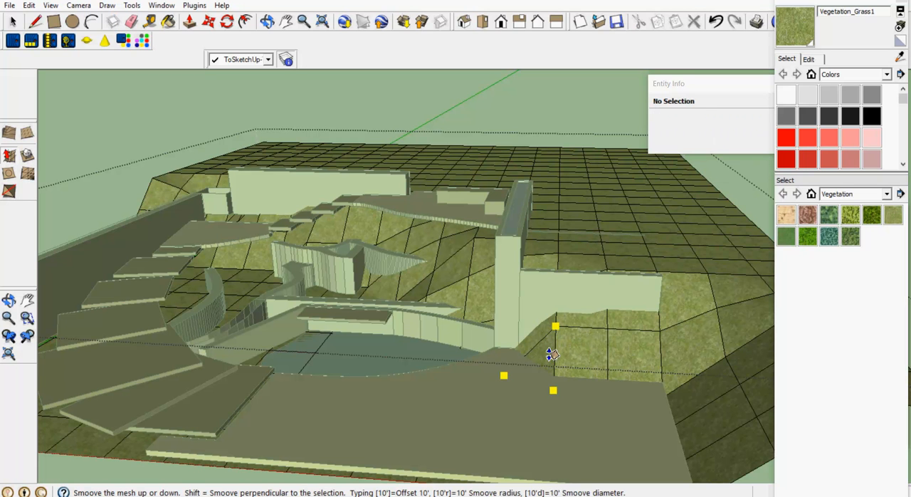
left_click(549, 353)
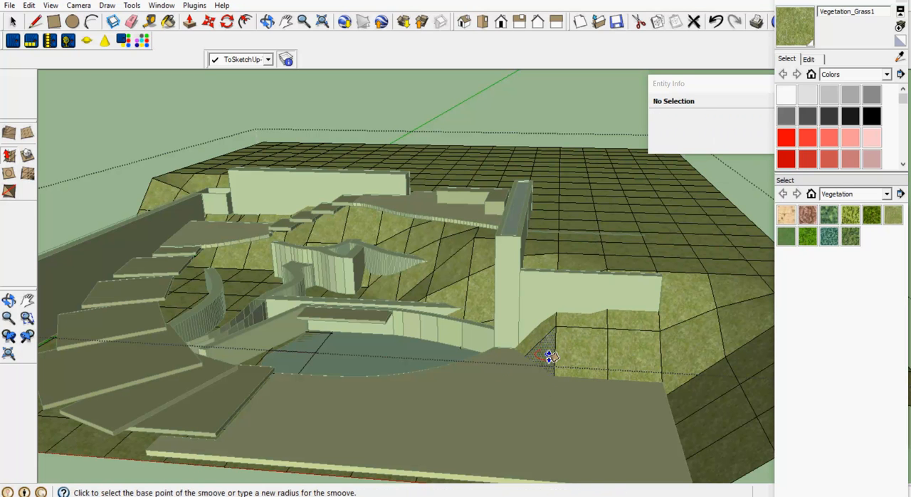
left_click(546, 351)
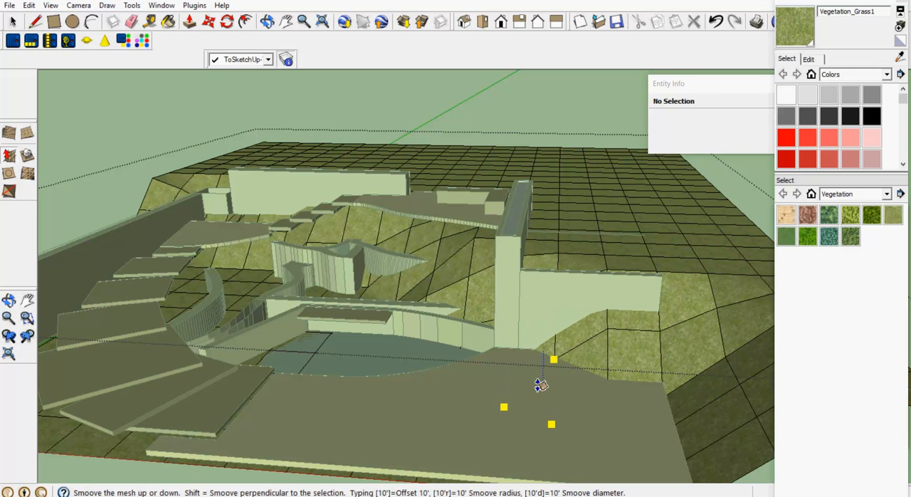
left_click(540, 386)
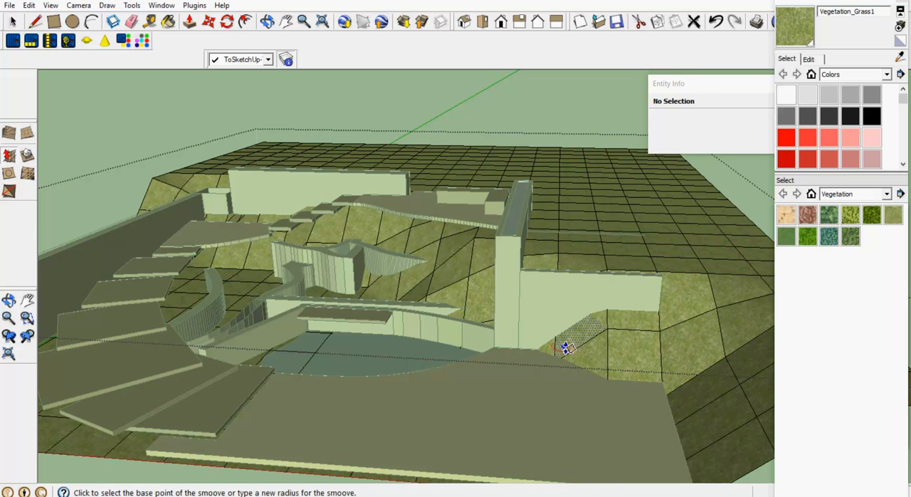
- Smoove the terrain down along the rest of the straight retaining wall until its face is clear down to the paving
left_click(566, 349)
left_click(573, 364)
left_click(596, 351)
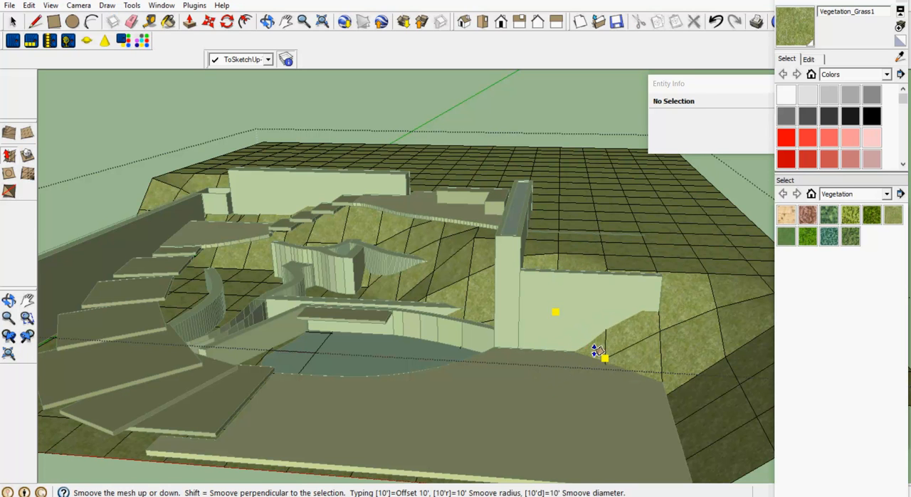
left_click(598, 369)
left_click(625, 350)
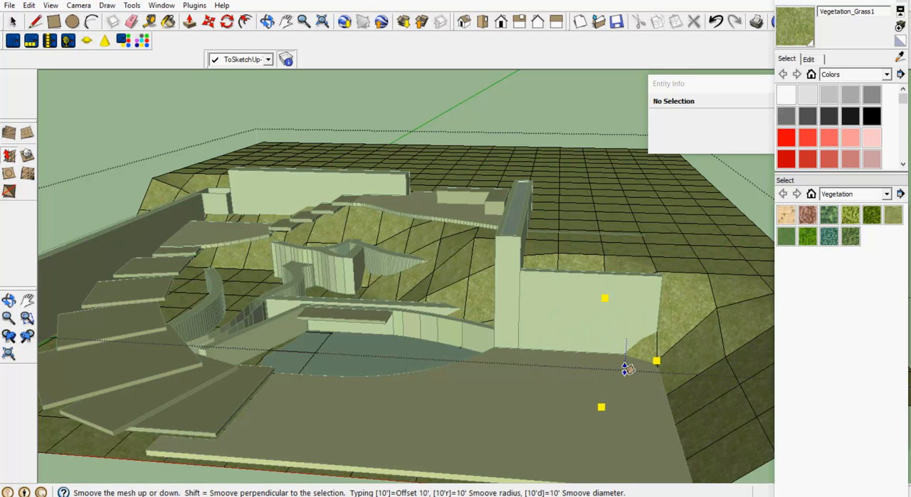
left_click(627, 367)
left_click(633, 351)
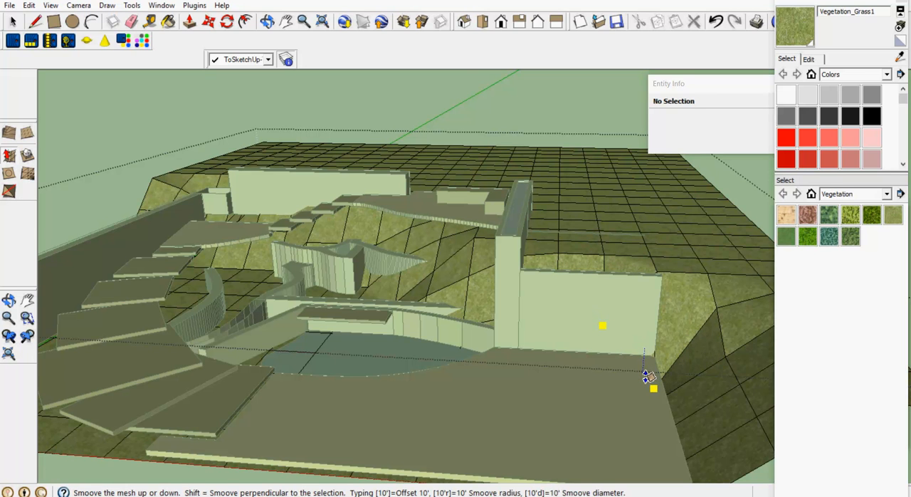
left_click(644, 377)
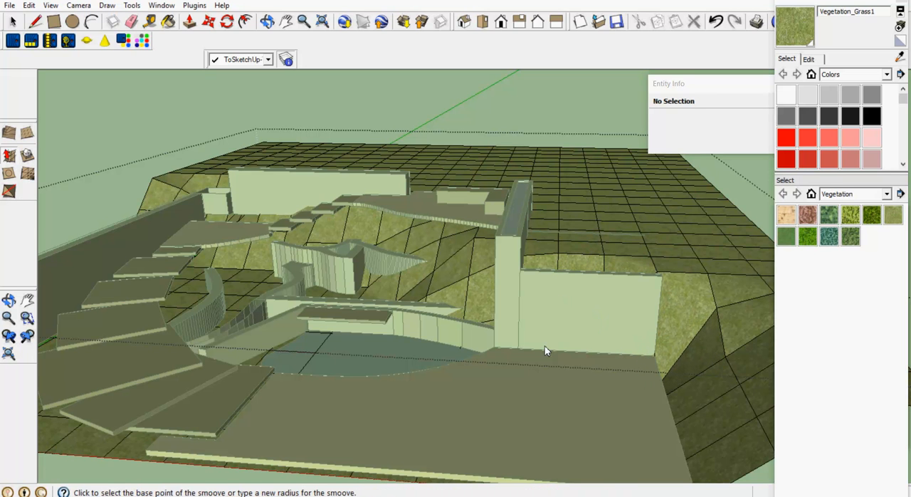
- Smoove the terrain down at two spots around the pointed end of the curved wall above the pond
left_click(410, 280)
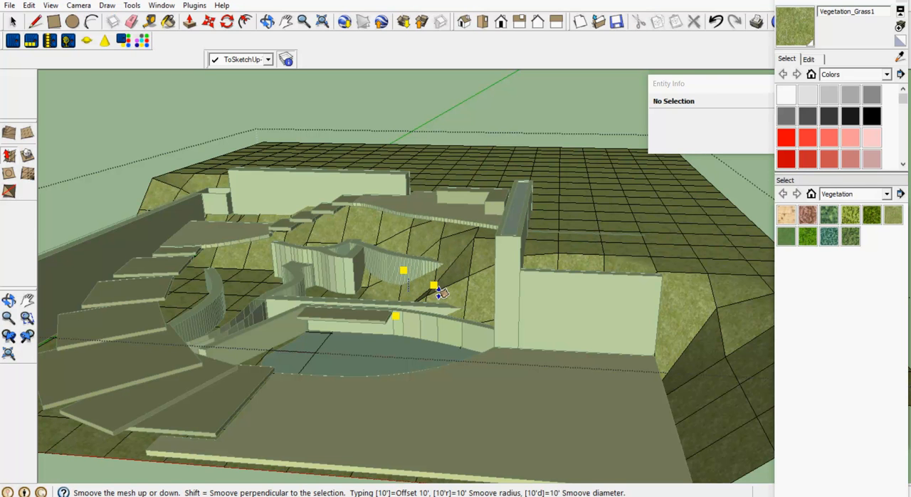
left_click(438, 294)
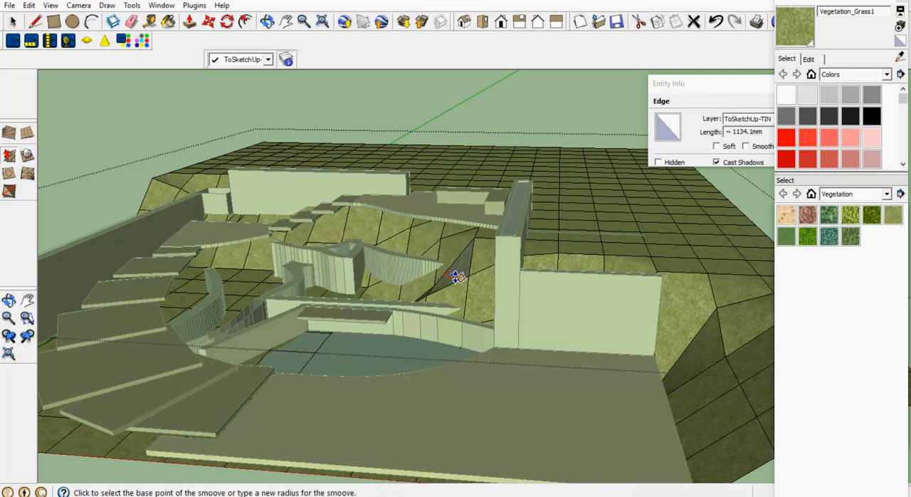
left_click(461, 281)
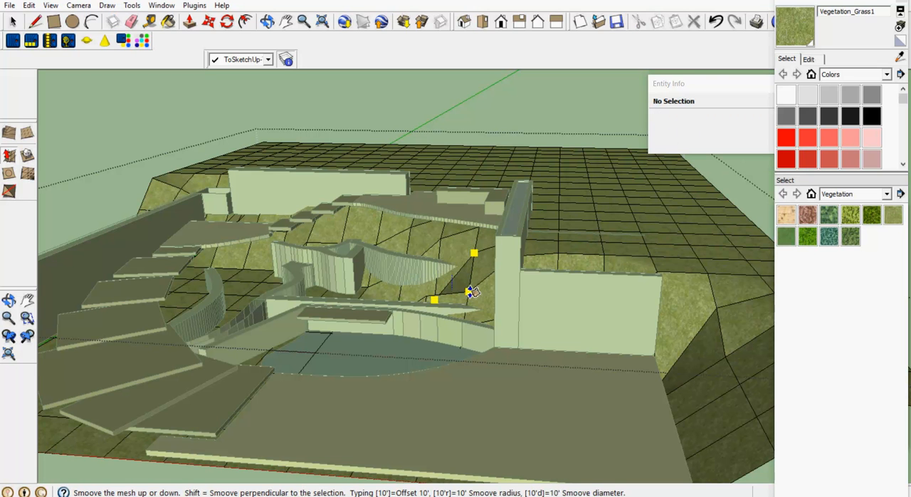
left_click(474, 298)
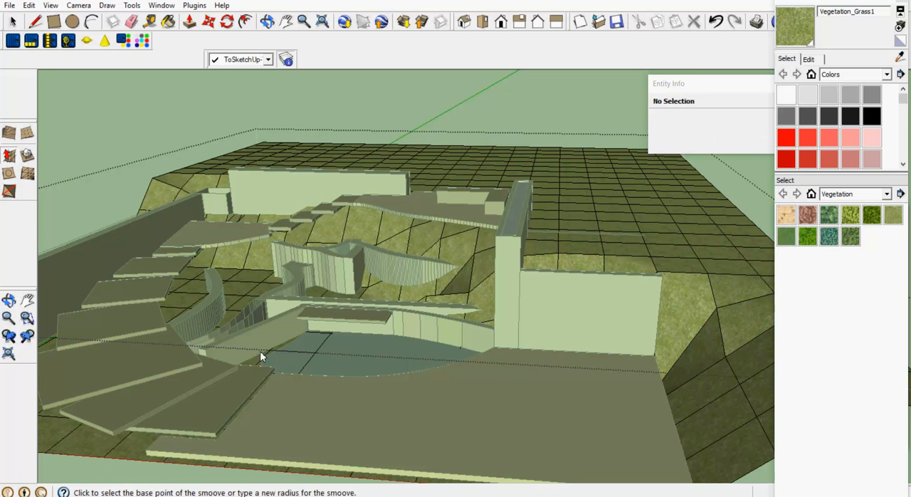
- Close the terrain component to return to the whole garden model
right_click(258, 204)
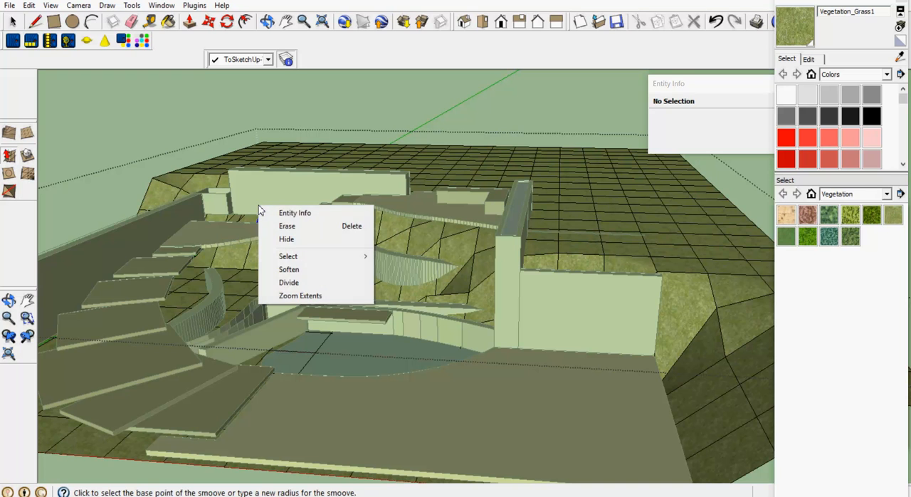
left_click(263, 210)
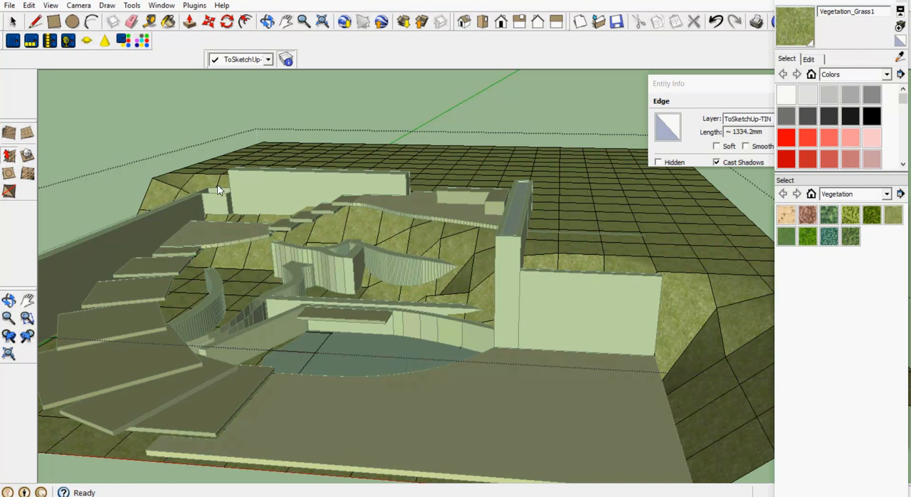
right_click(121, 181)
left_click(156, 186)
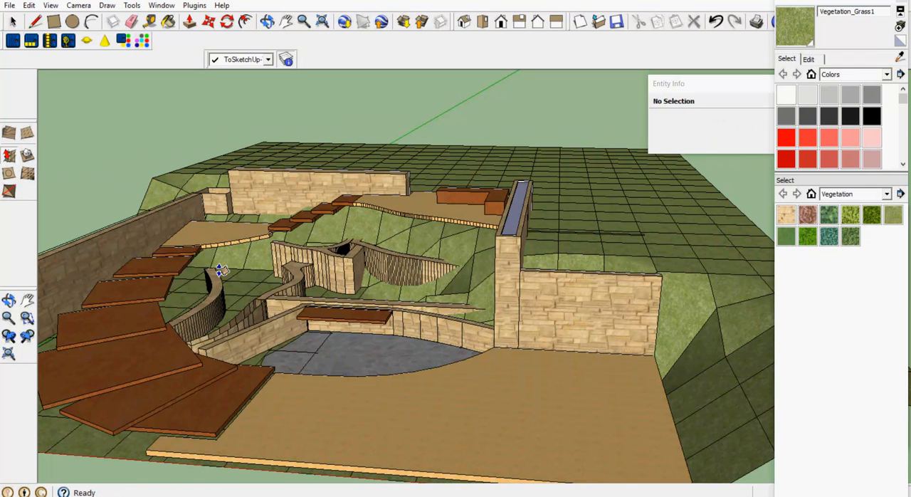
- Turn off the display of edges in the garden model
scroll(267, 242, "up", 2)
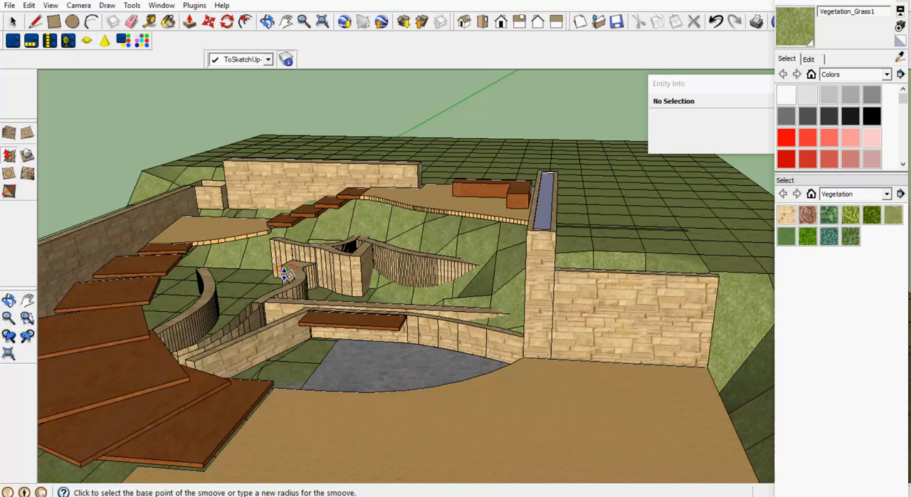
left_click(50, 6)
mouse_move(93, 149)
left_click(130, 151)
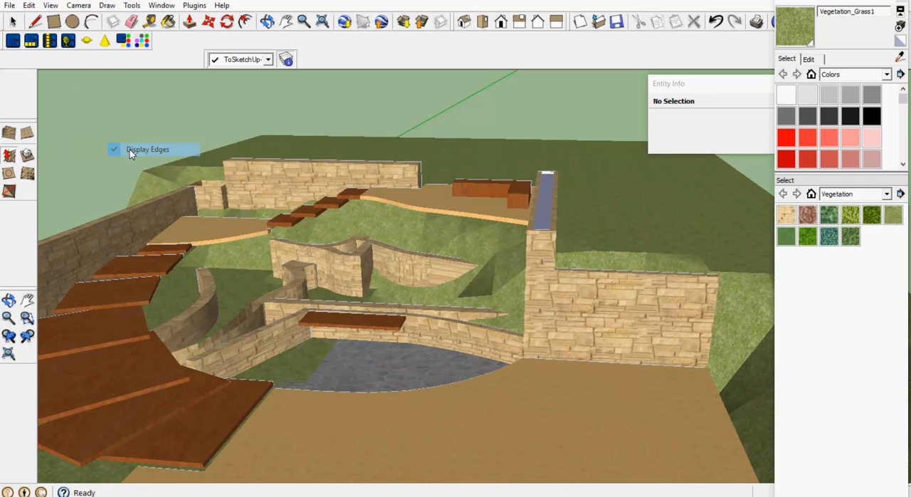
scroll(316, 332, "up", 3)
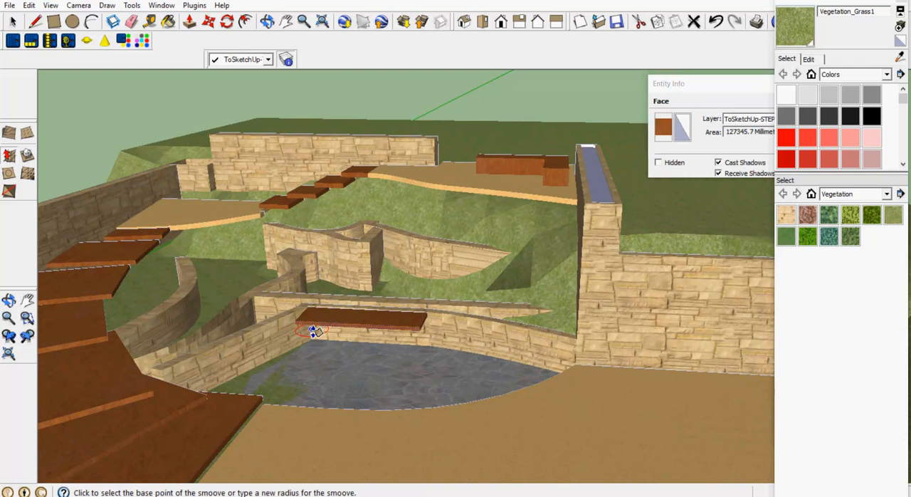
scroll(313, 331, "up", 1)
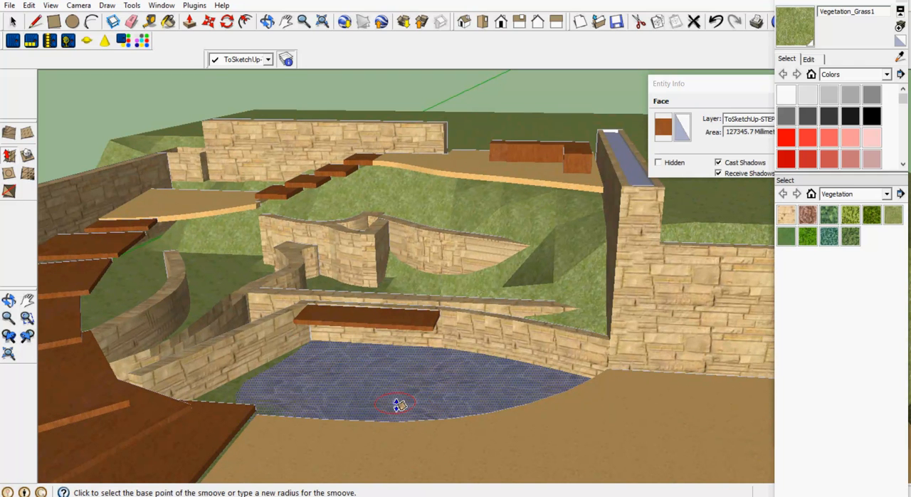